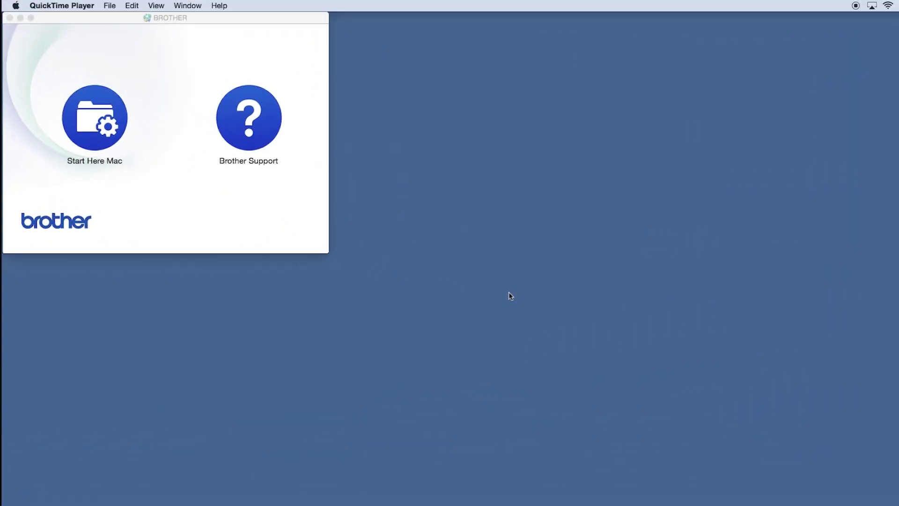
- Launch Start Here Mac, accept the usage information and choose Wireless Network Connection
left_click(113, 118)
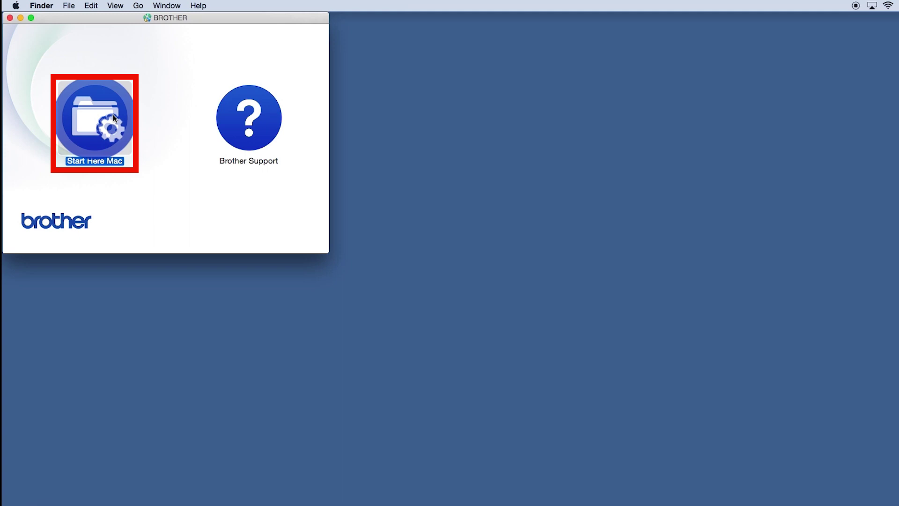
double_click(113, 118)
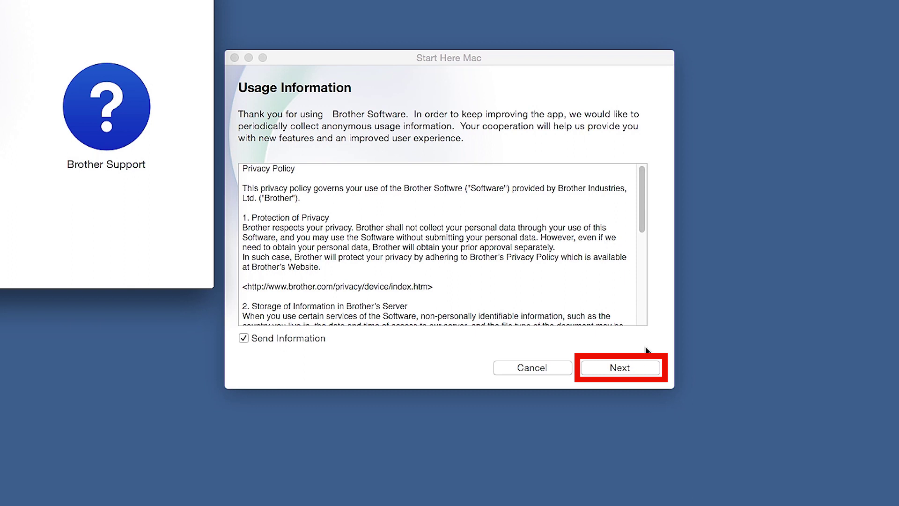
left_click(650, 370)
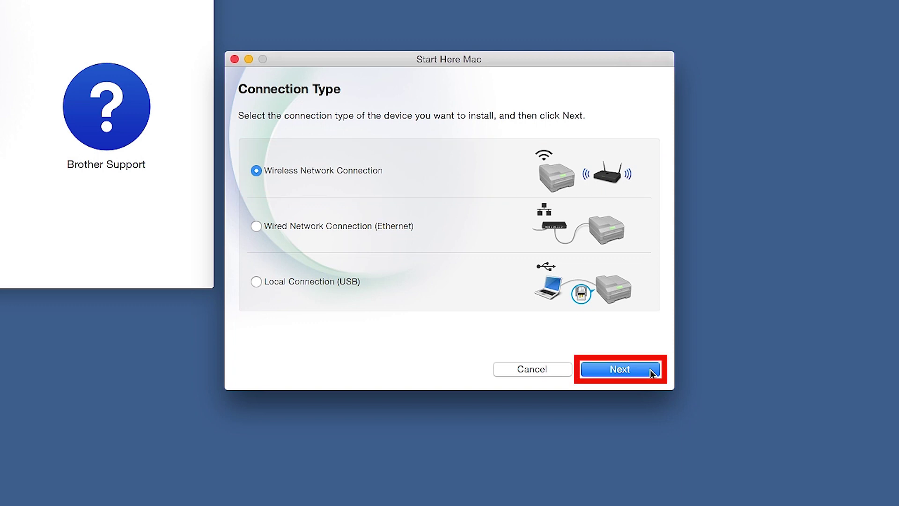
left_click(650, 373)
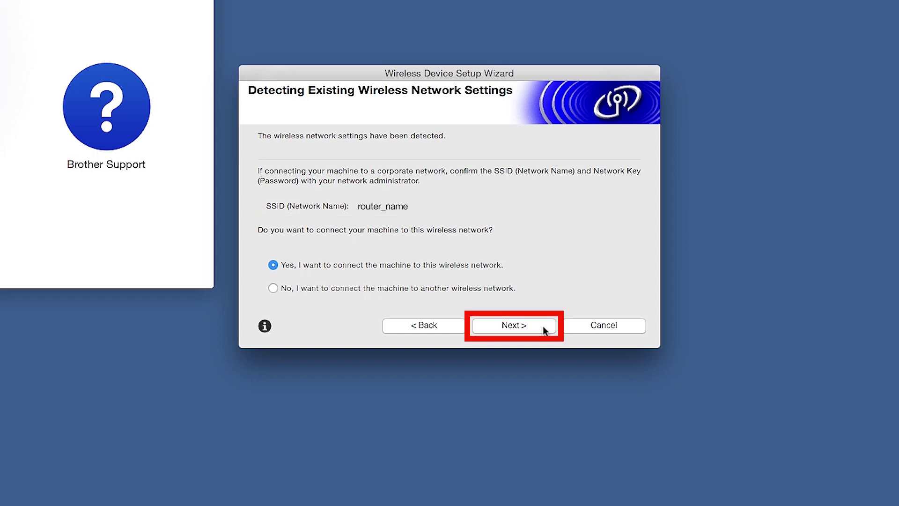
- Confirm connecting the machine to the detected router_name wireless network
left_click(544, 328)
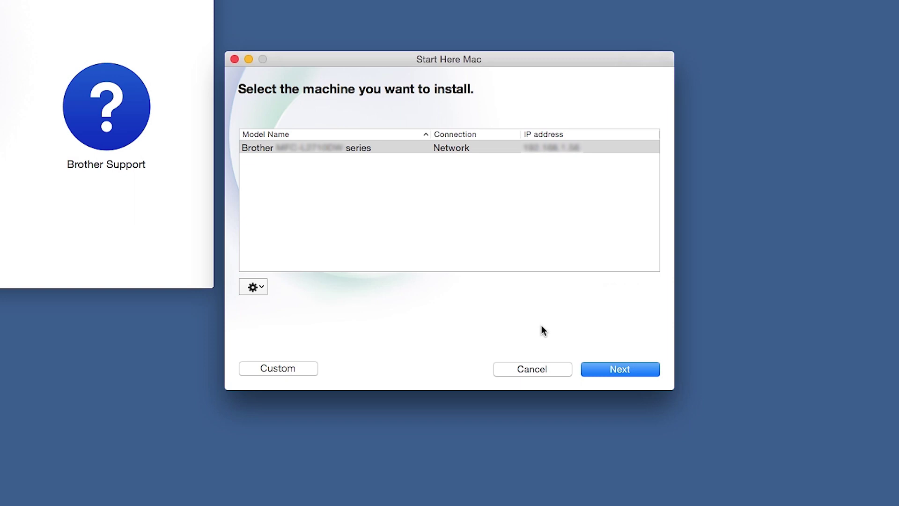
- Proceed with the listed Brother machine; the wizard then reports Failed to Connect
key("Return")
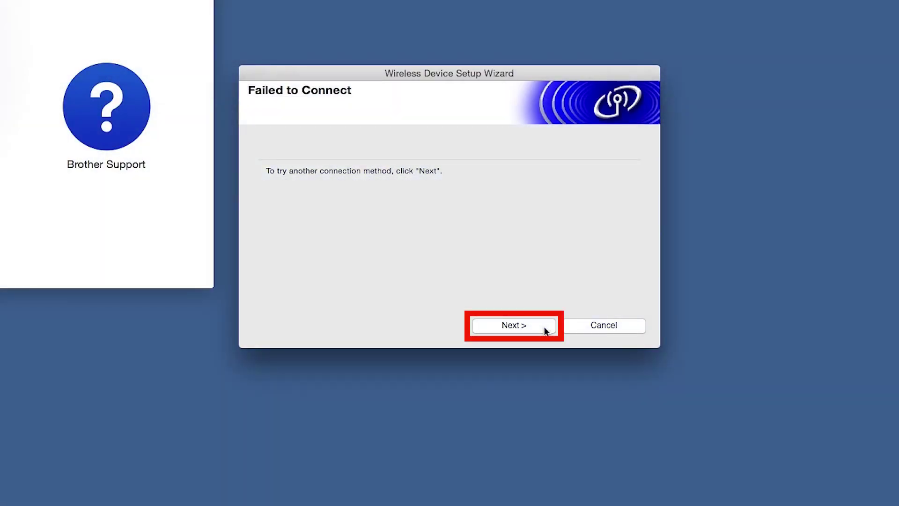
- Choose 'No, I do not have a USB cable' and tick 'Checked and confirmed' for manual setup
left_click(545, 328)
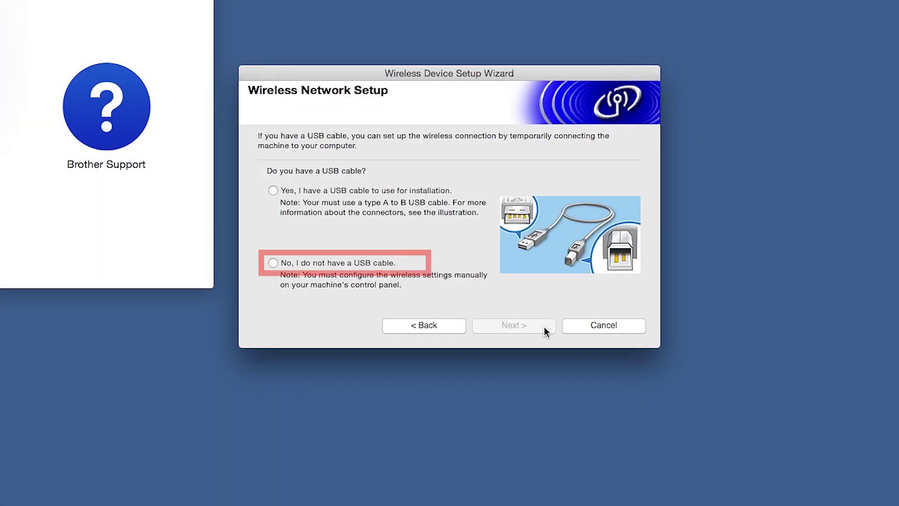
left_click(274, 263)
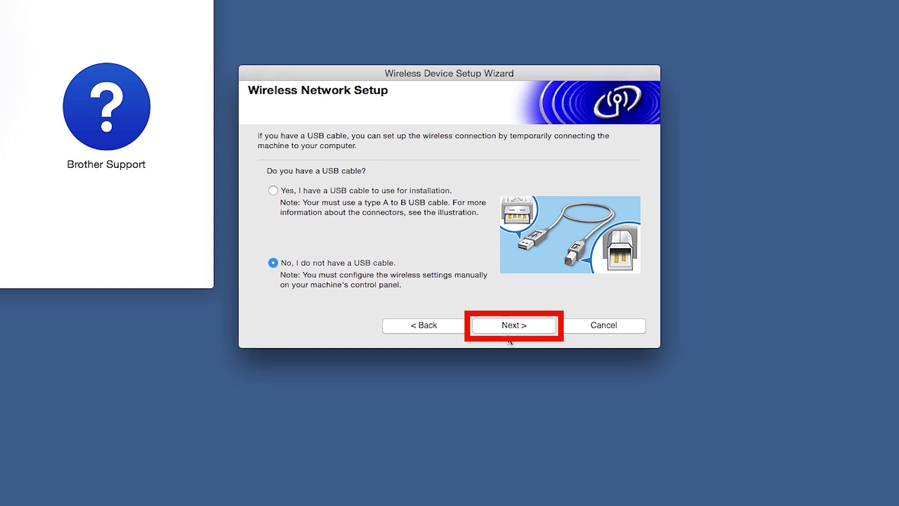
left_click(541, 327)
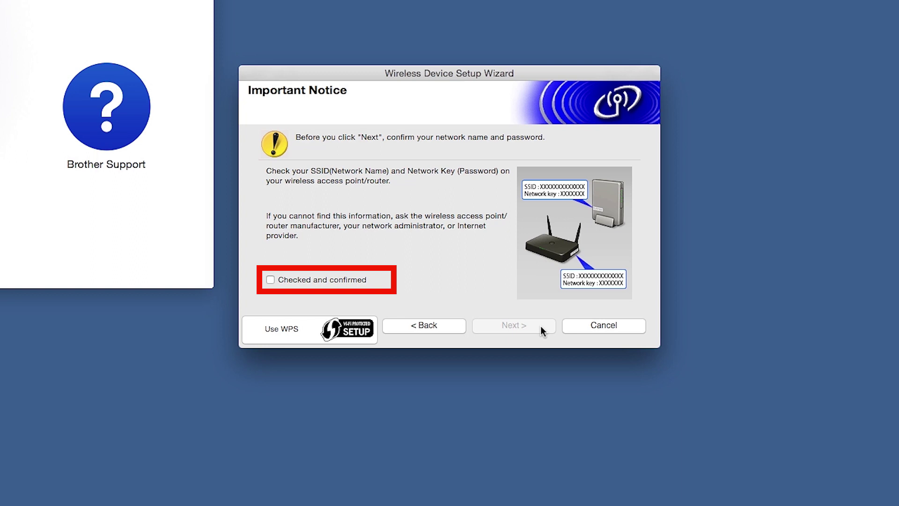
left_click(271, 280)
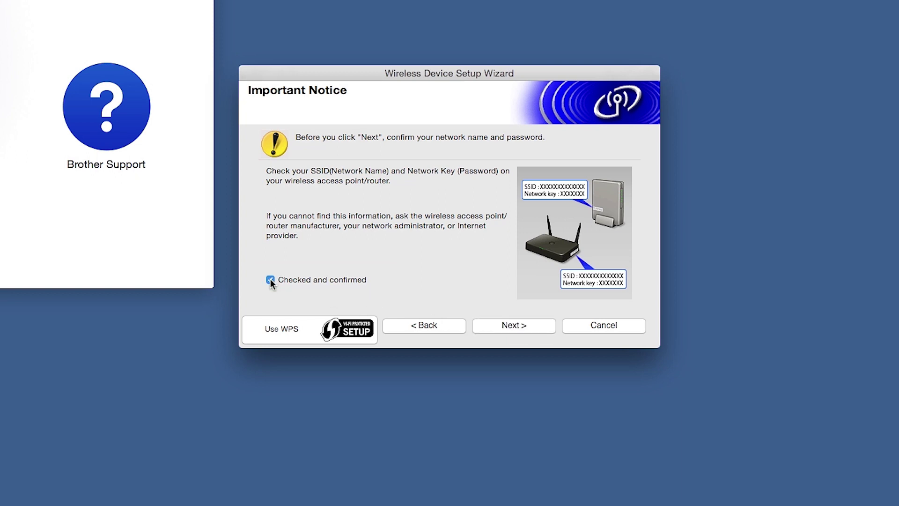
left_click(542, 328)
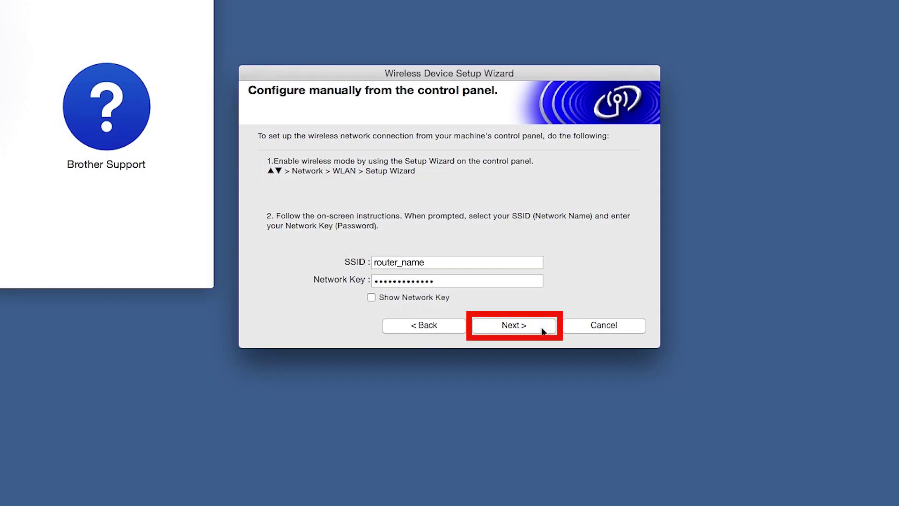
- Tick 'Checked and confirmed' for the printer's Connected status and proceed with the listed Brother machine
left_click(541, 330)
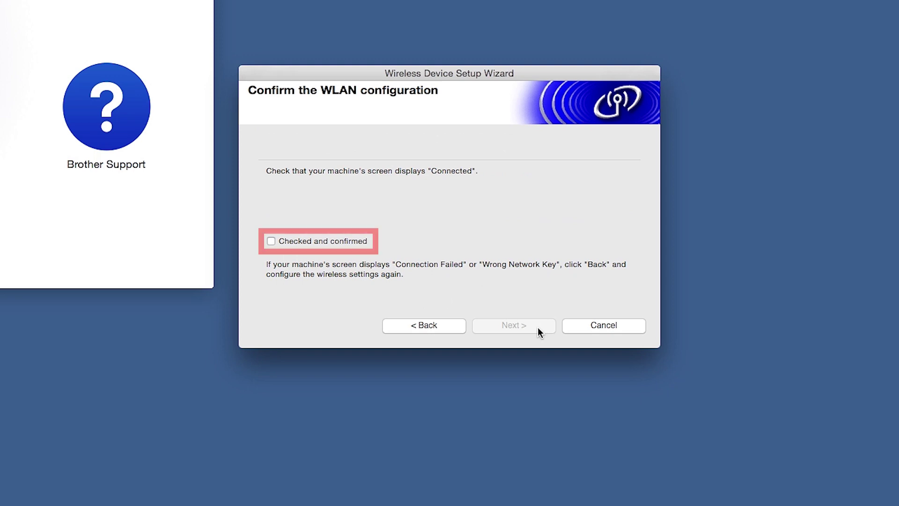
left_click(272, 242)
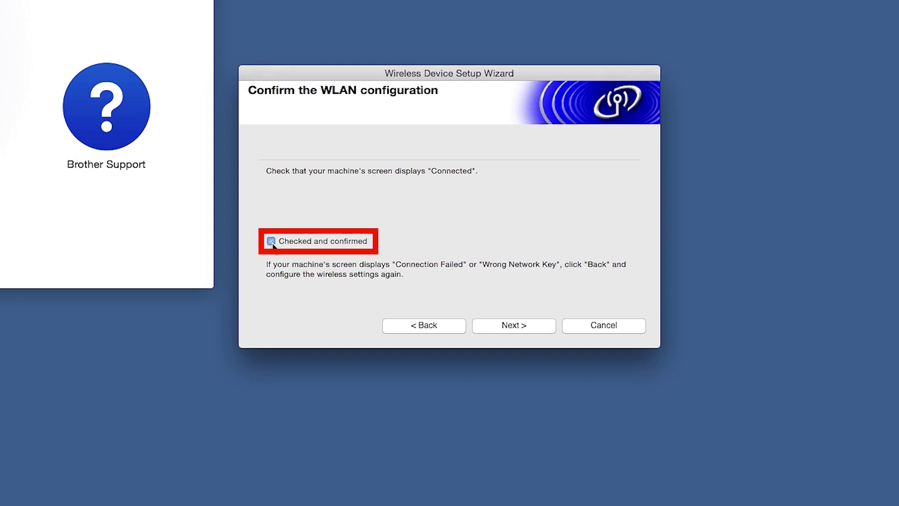
left_click(541, 331)
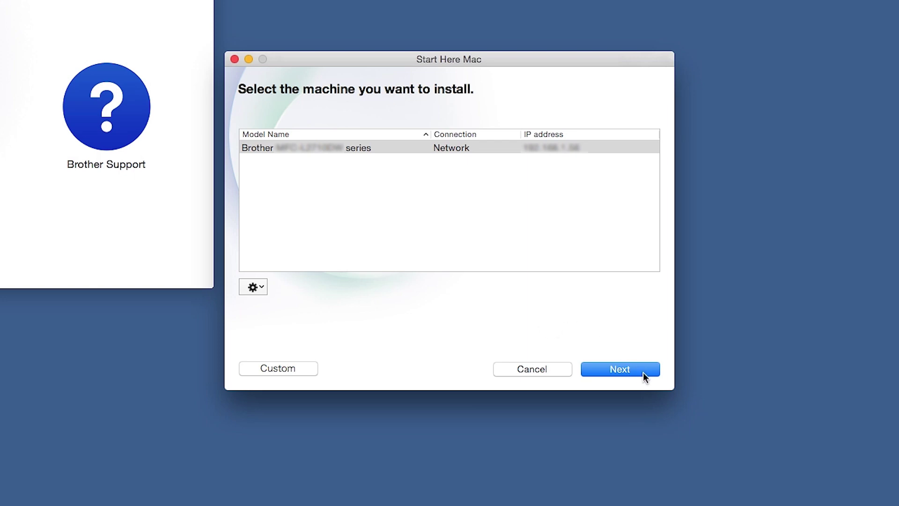
left_click(642, 372)
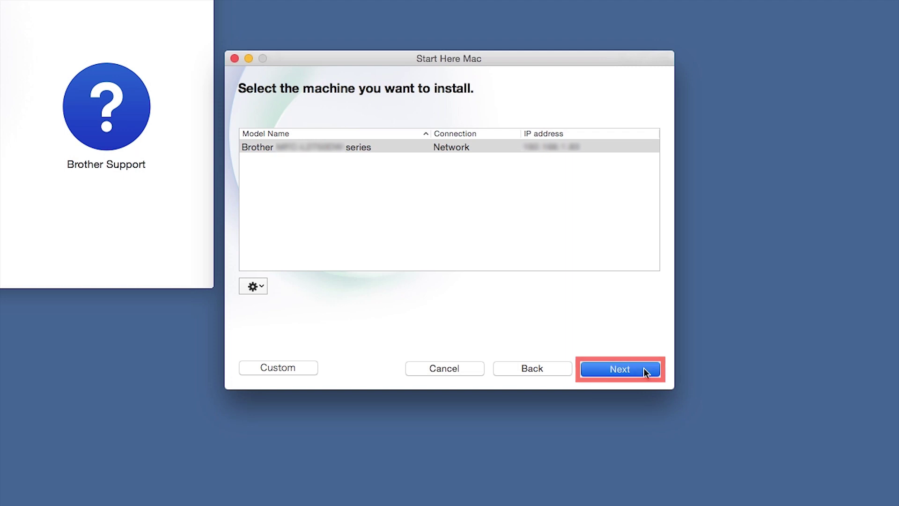
- Agree to the Brother license and run the standard install, authorising it with the admin password
left_click(644, 371)
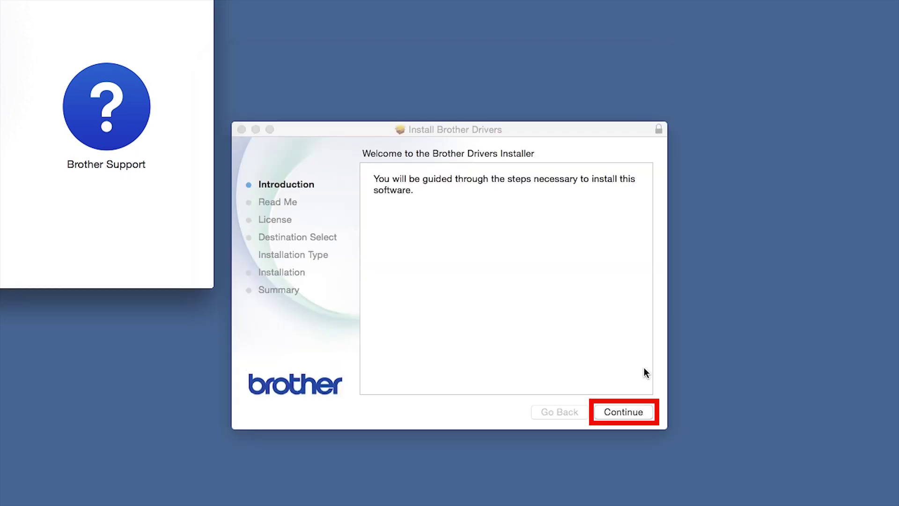
left_click(647, 412)
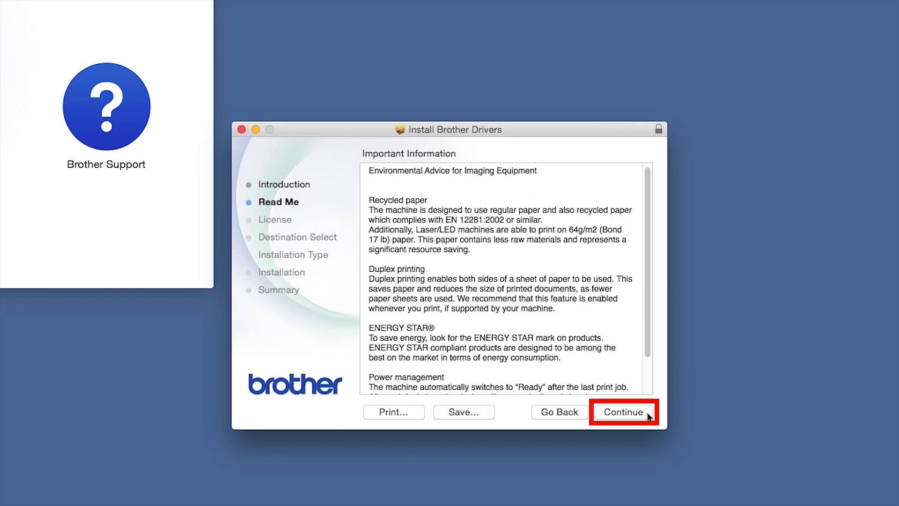
left_click(647, 415)
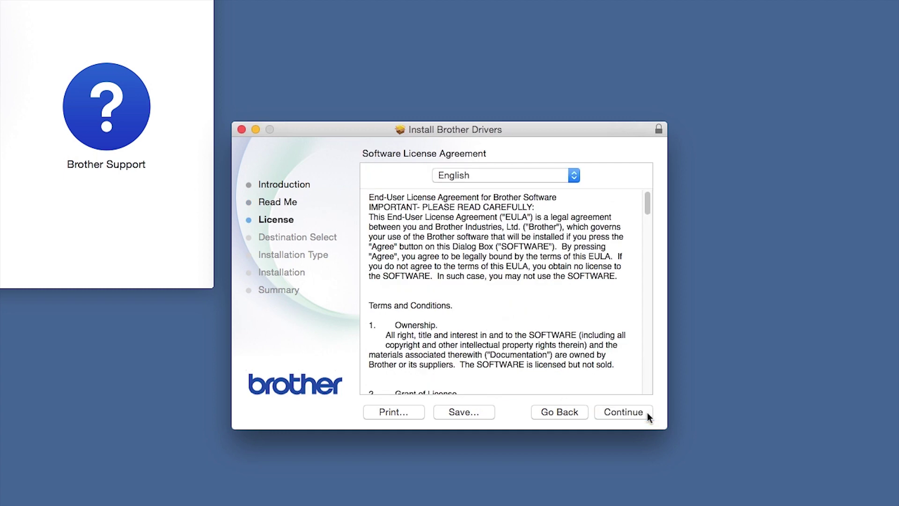
left_click(647, 415)
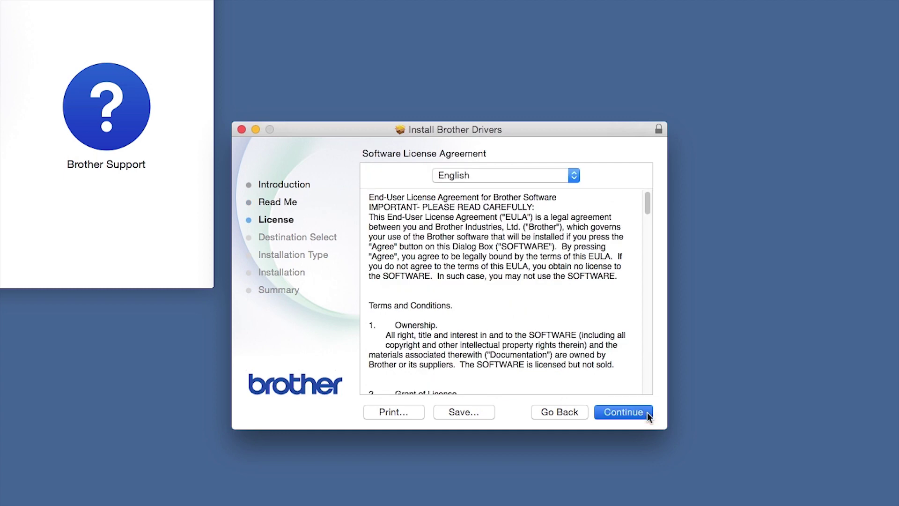
left_click(610, 244)
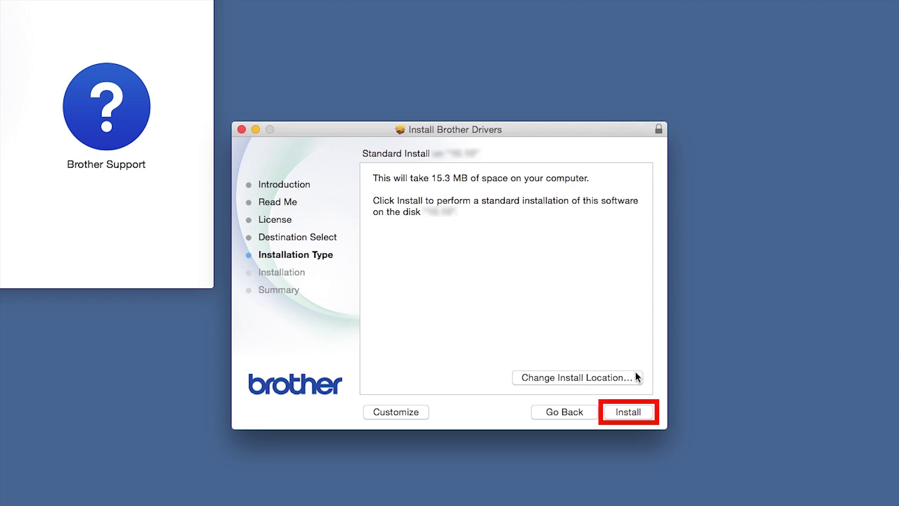
left_click(646, 414)
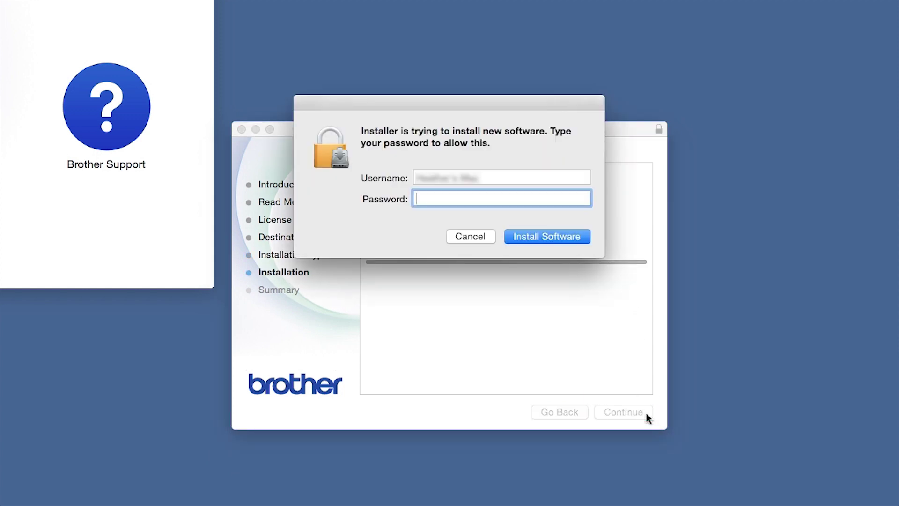
type("******")
type("*")
key("Return")
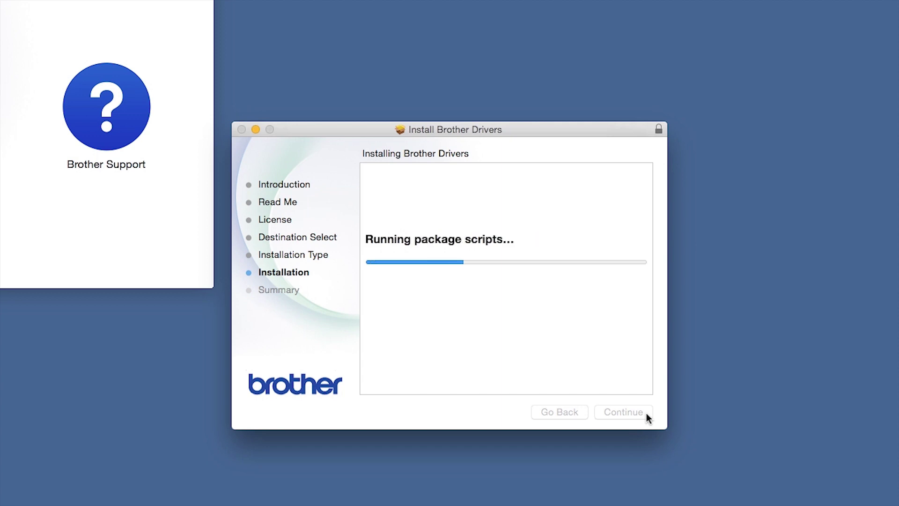
- Close the installer and add the network Brother printer with the Brother CUPS driver
left_click(648, 414)
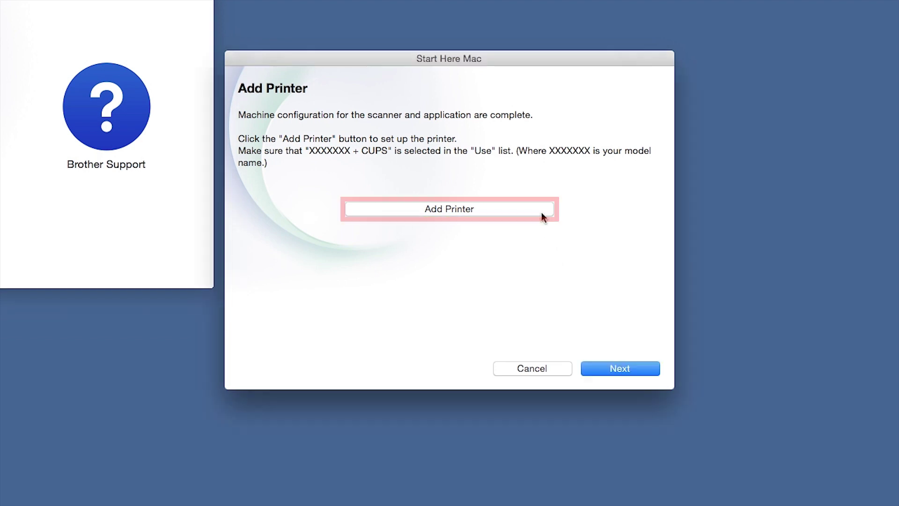
left_click(540, 210)
left_click_drag(422, 264, 425, 297)
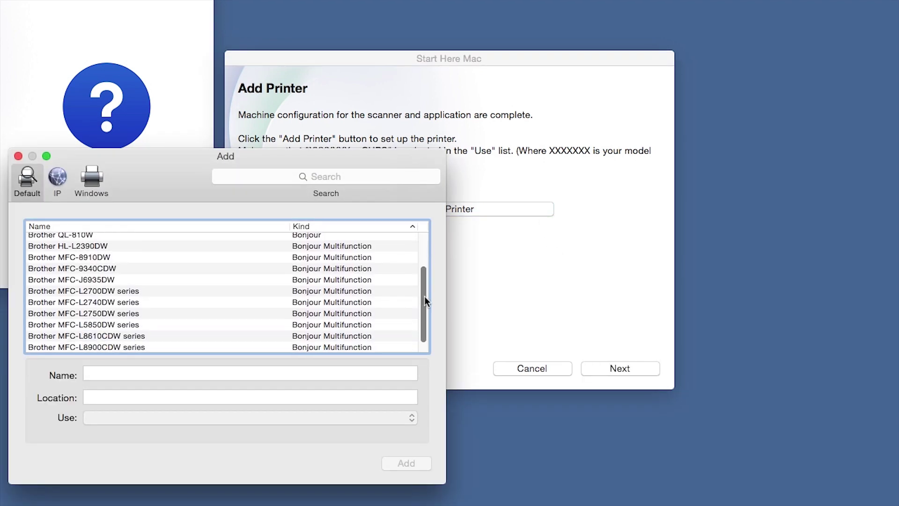
left_click(181, 302)
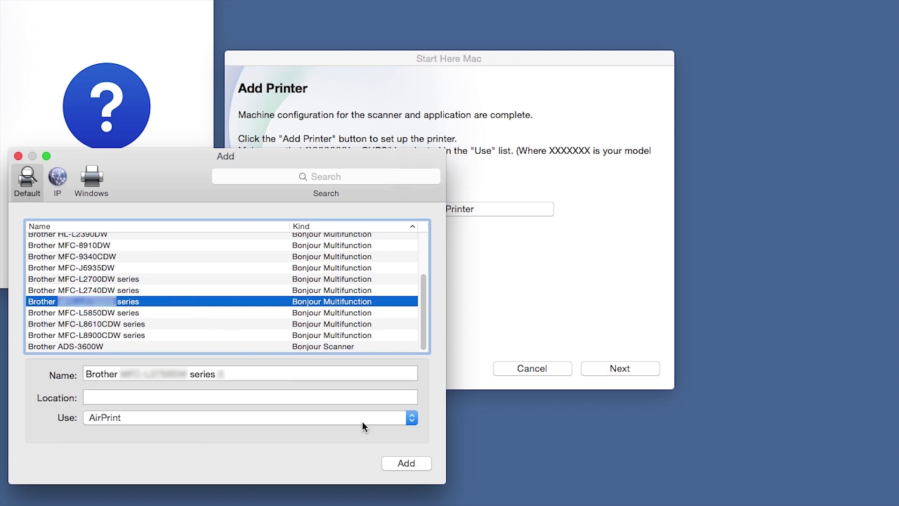
left_click(413, 419)
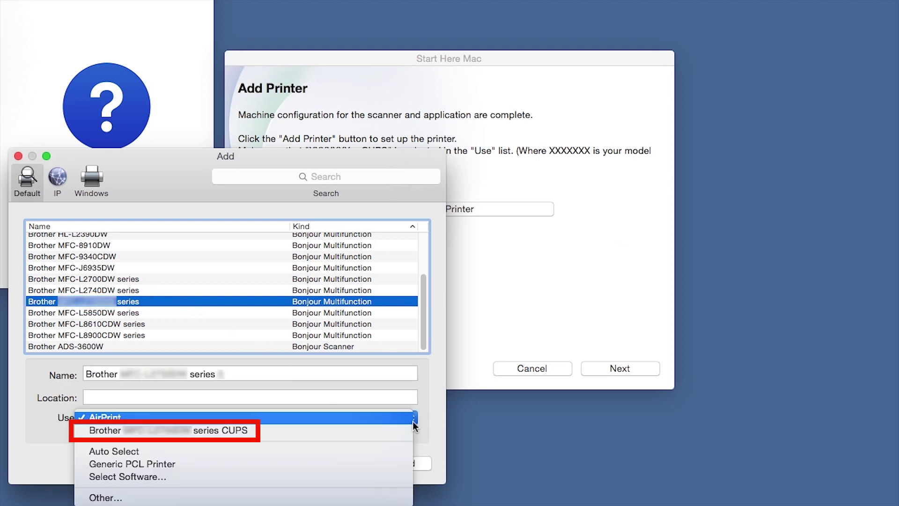
left_click(407, 428)
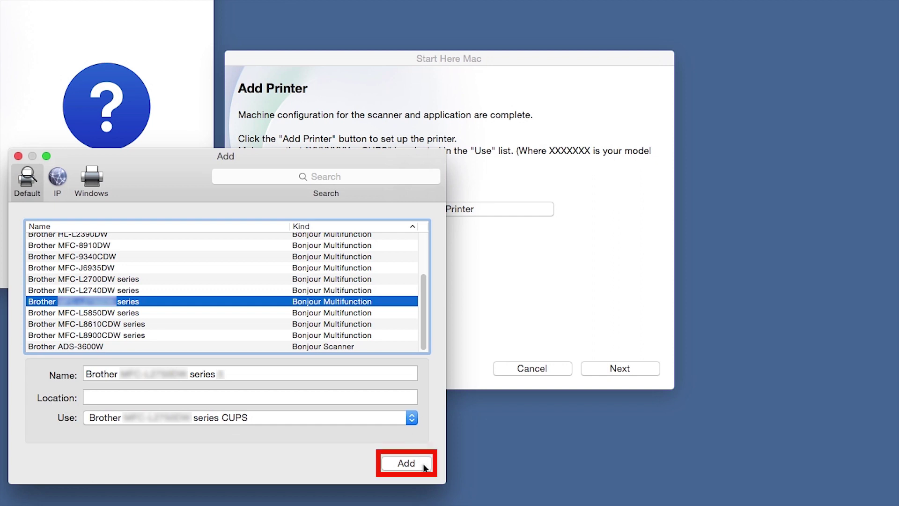
left_click(407, 463)
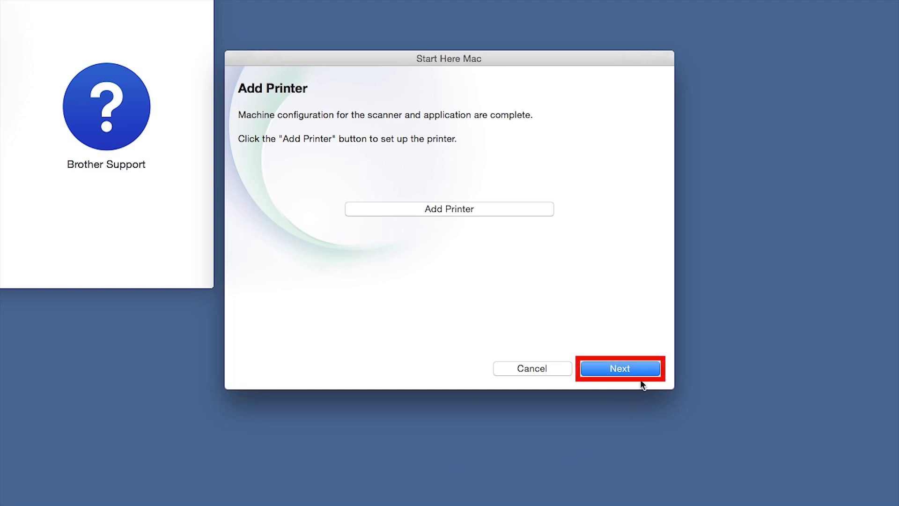
- View iPrint&Scan's App Store page, then continue past iPrint&Scan and Brother Support to Setup Complete
left_click(646, 373)
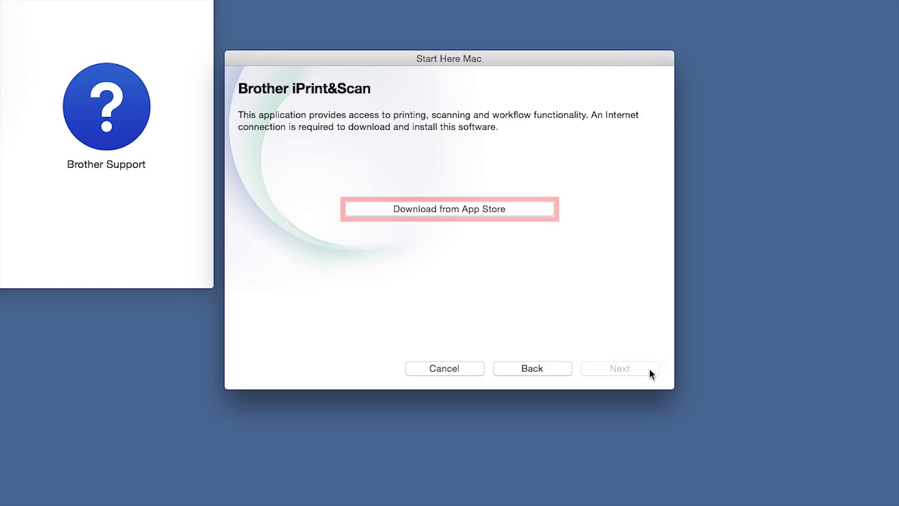
left_click(536, 209)
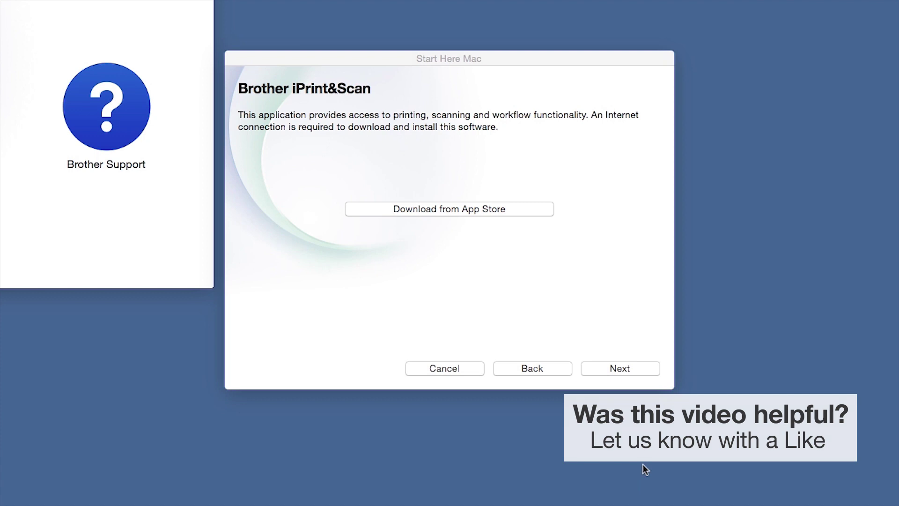
left_click(646, 371)
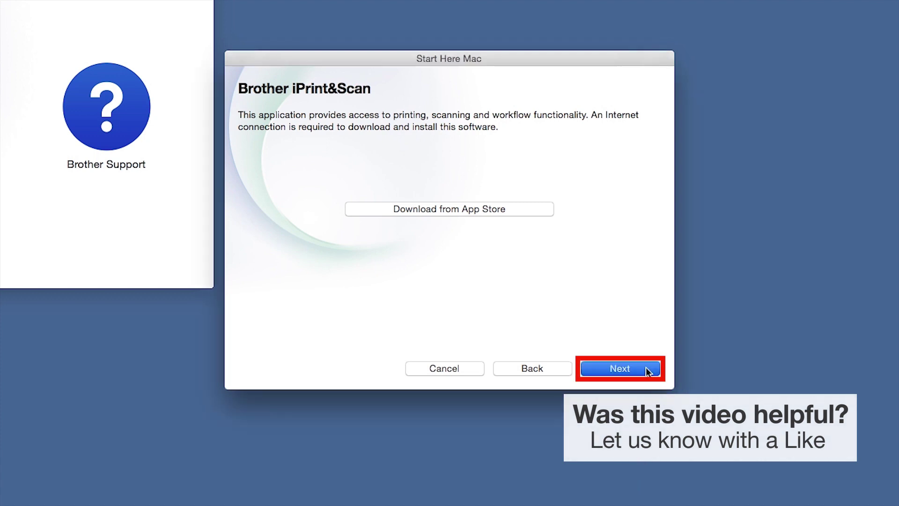
left_click(647, 371)
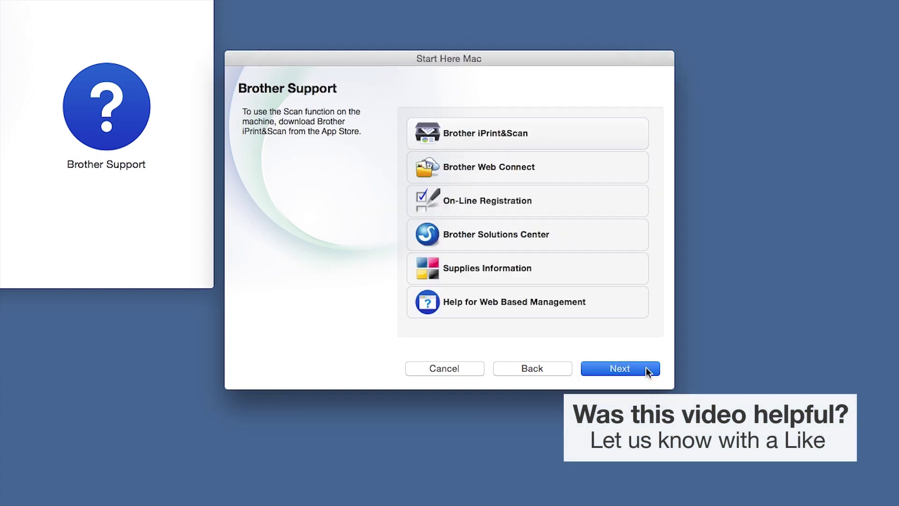
left_click(646, 371)
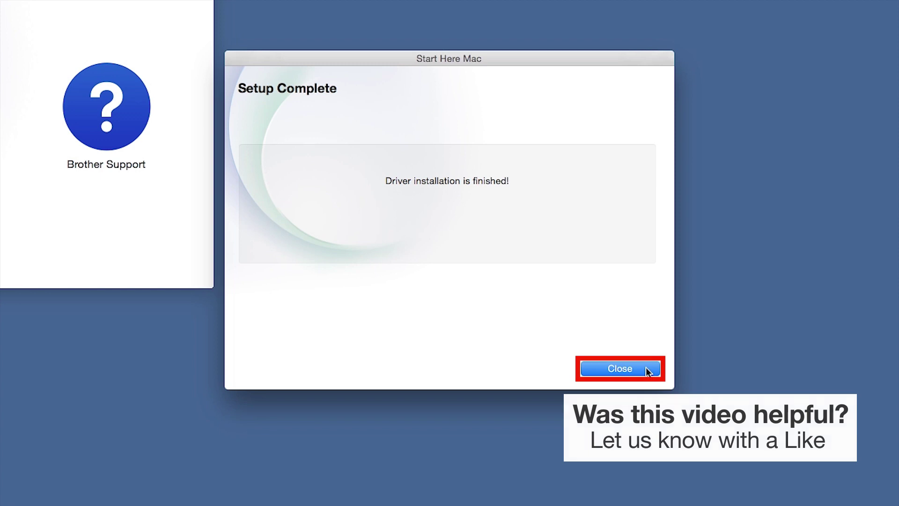